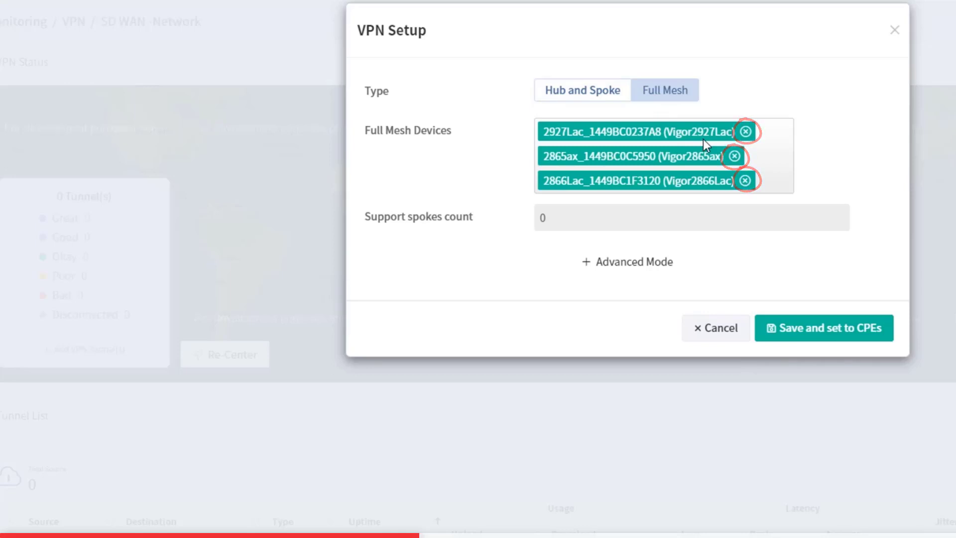
- In Advanced Mode, keep WAN1 First and IPsec Tunnel after previewing the L2TP and SSL options
click(613, 263)
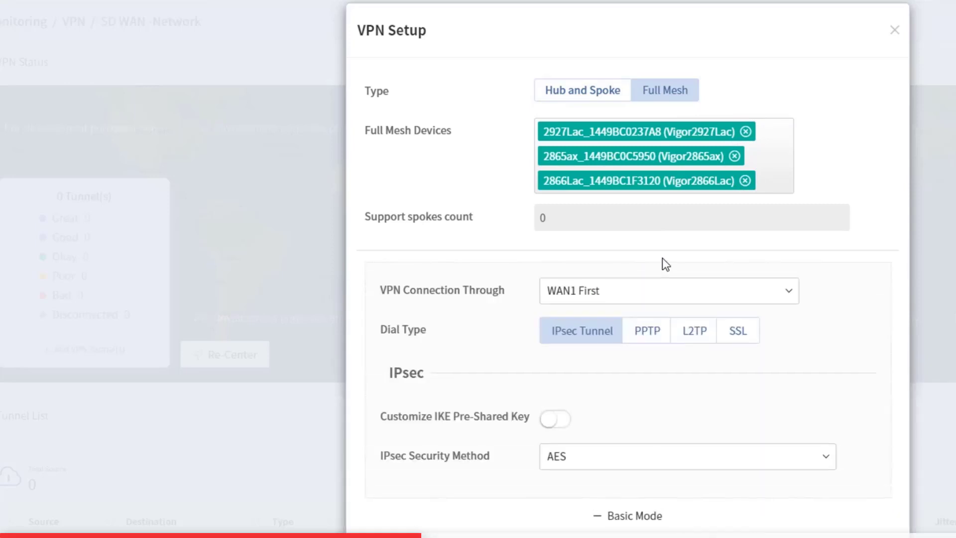
click(675, 293)
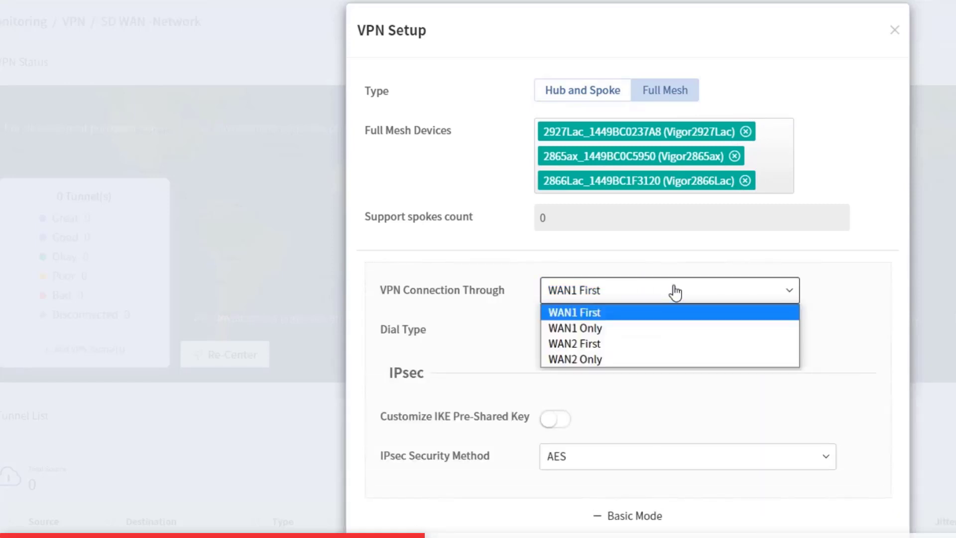
click(675, 293)
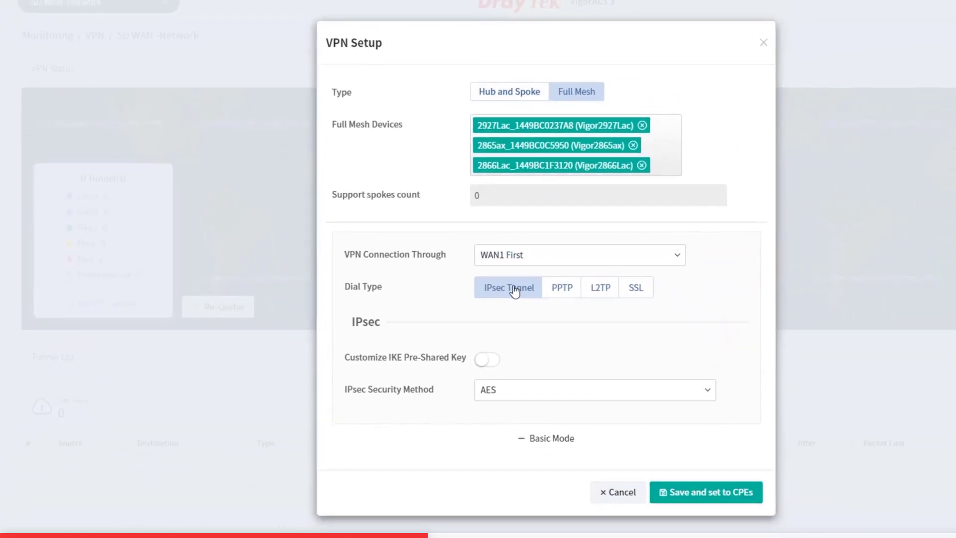
click(606, 291)
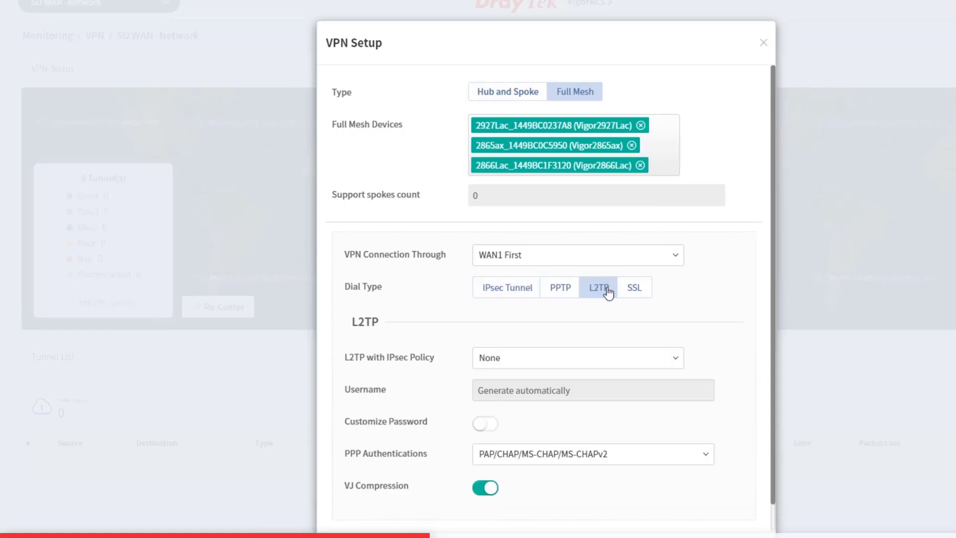
click(639, 293)
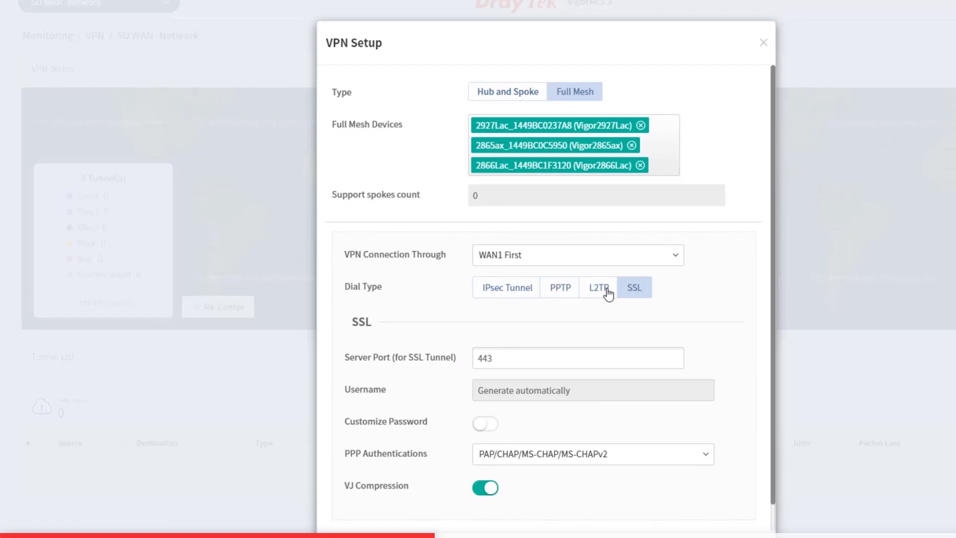
click(514, 292)
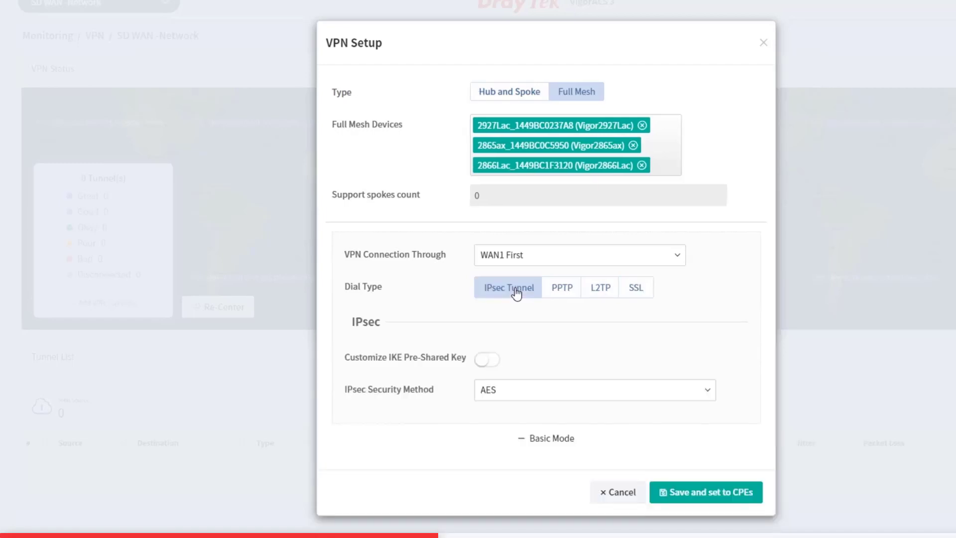
- Save the full-mesh VPN to all three routers, watch per-device progress, and close the summary
click(692, 498)
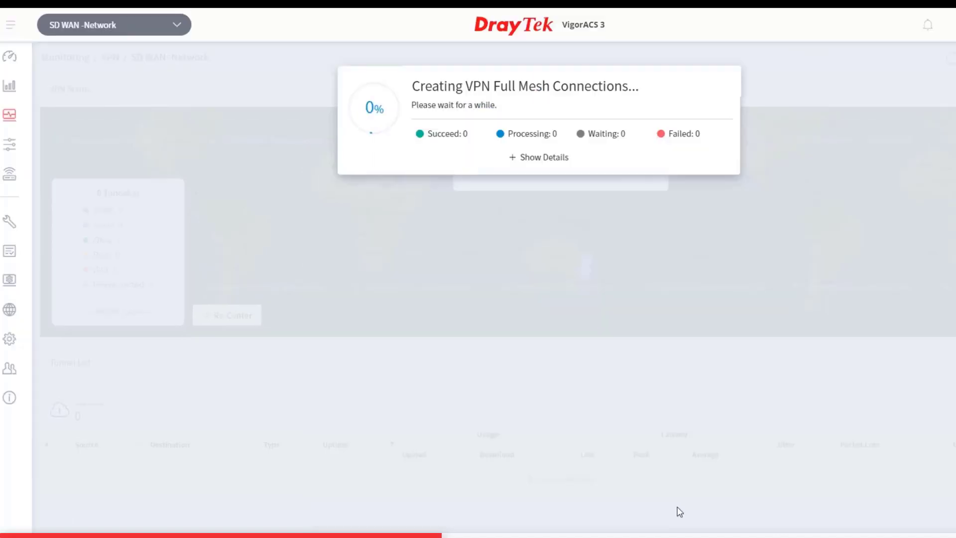
click(545, 158)
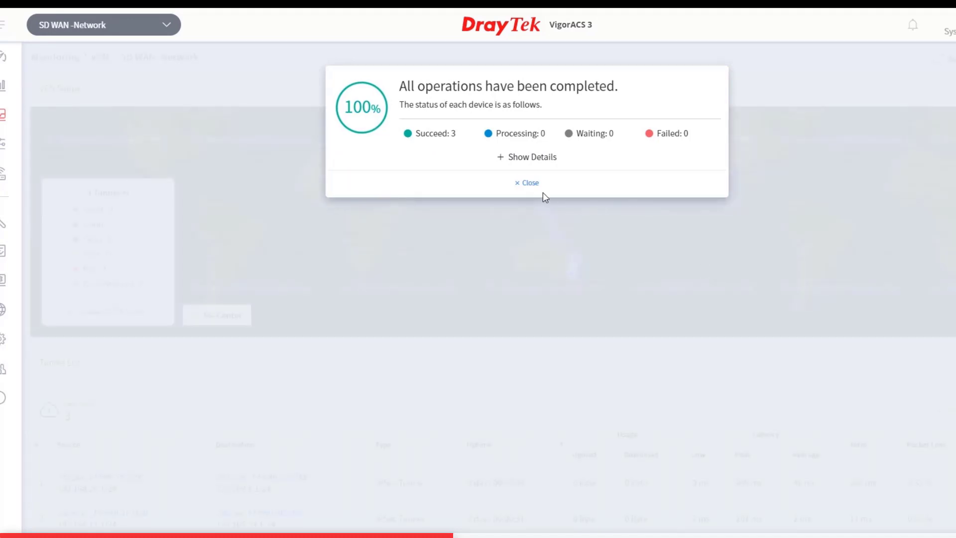
click(527, 182)
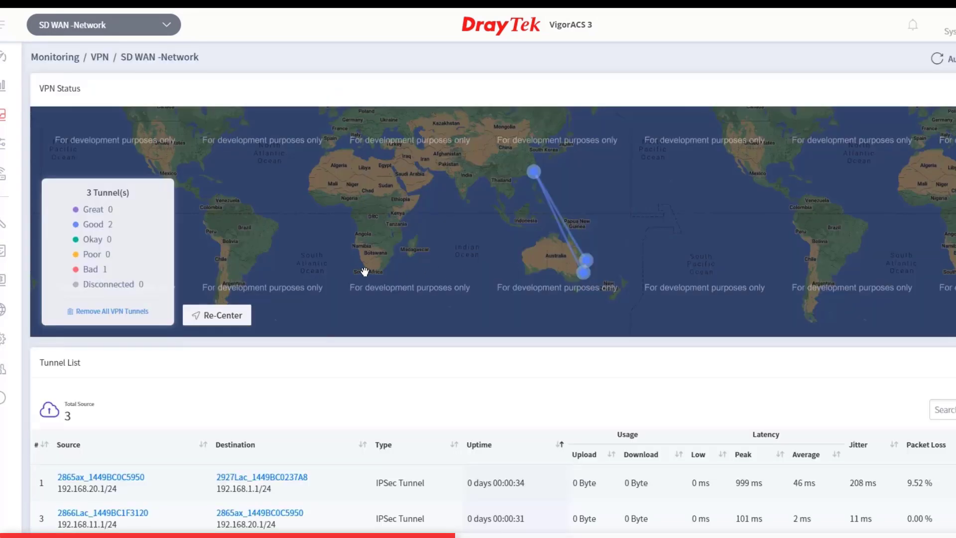
- Scroll to the Tunnel List showing three IPsec tunnels with Interface MOS 1.7, 4.3 and 4.4
scroll(282, 424, down, 1)
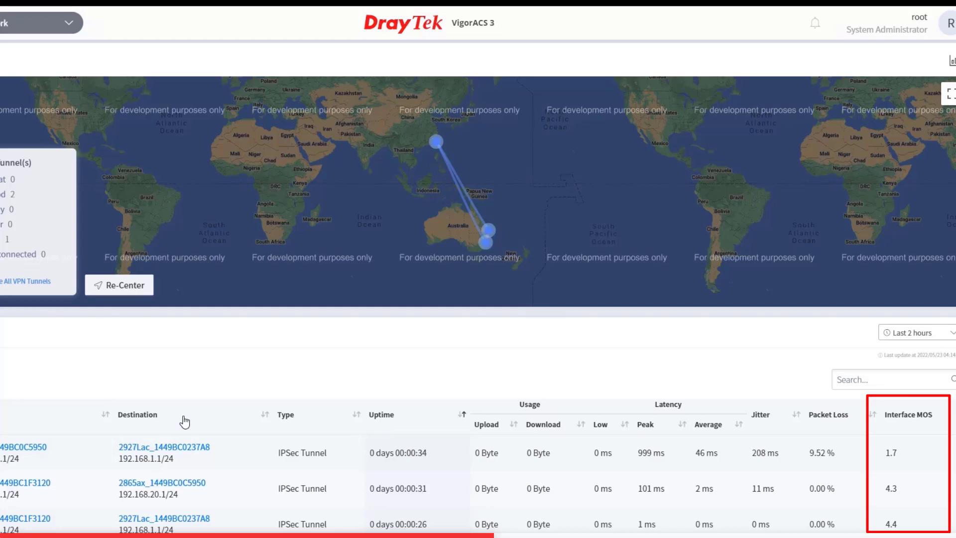
- Go to Configuration > VPN to view the SD WAN network's router topology
click(0, 150)
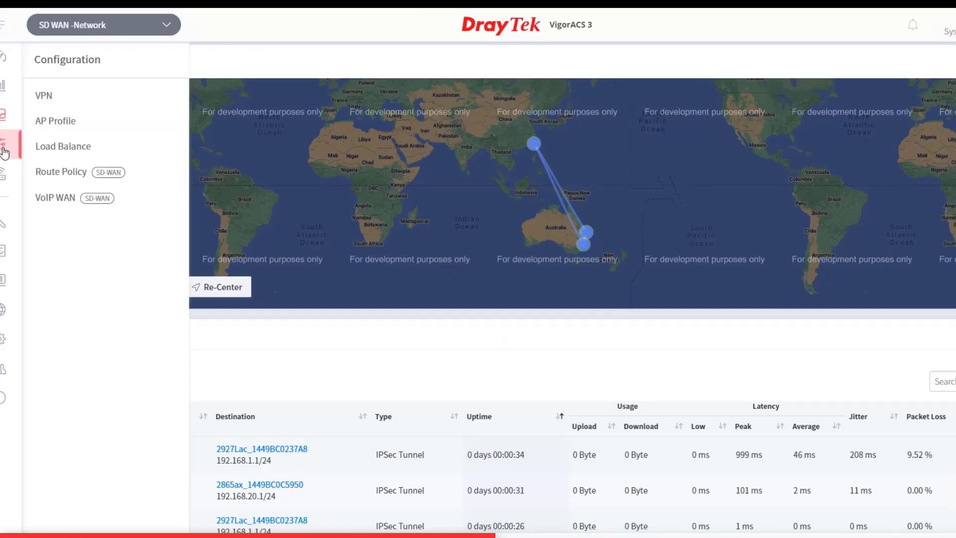
click(57, 102)
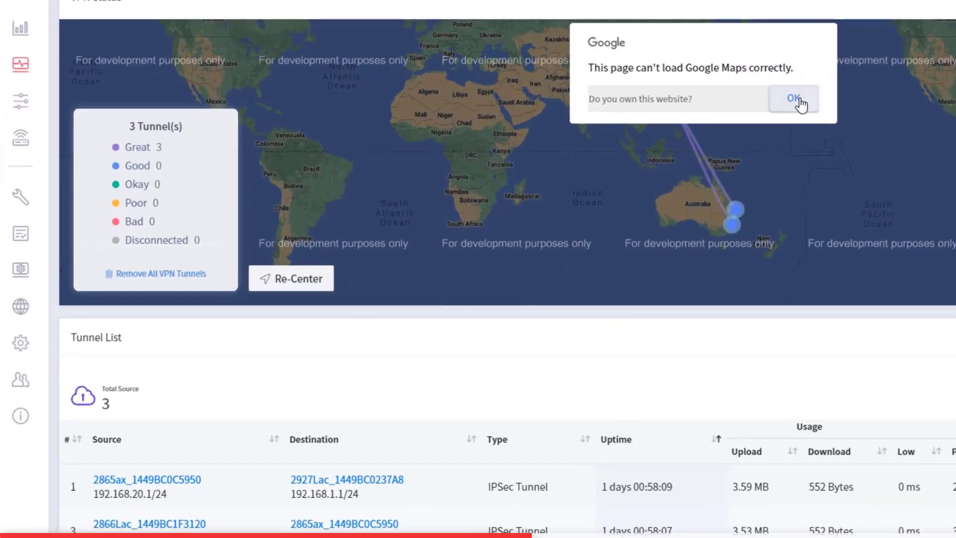
- Dismiss the Google Maps error and remove all VPN tunnels from the SD WAN network
click(632, 130)
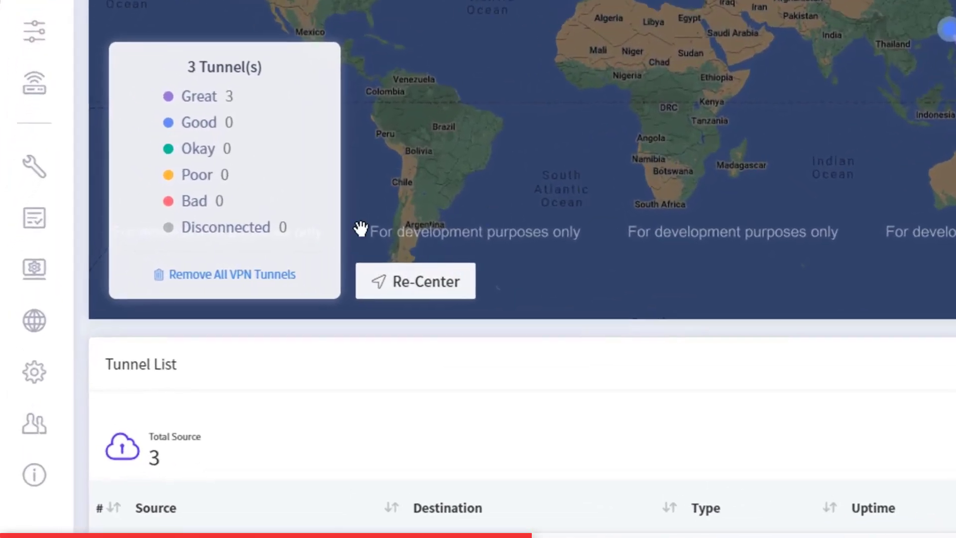
click(279, 285)
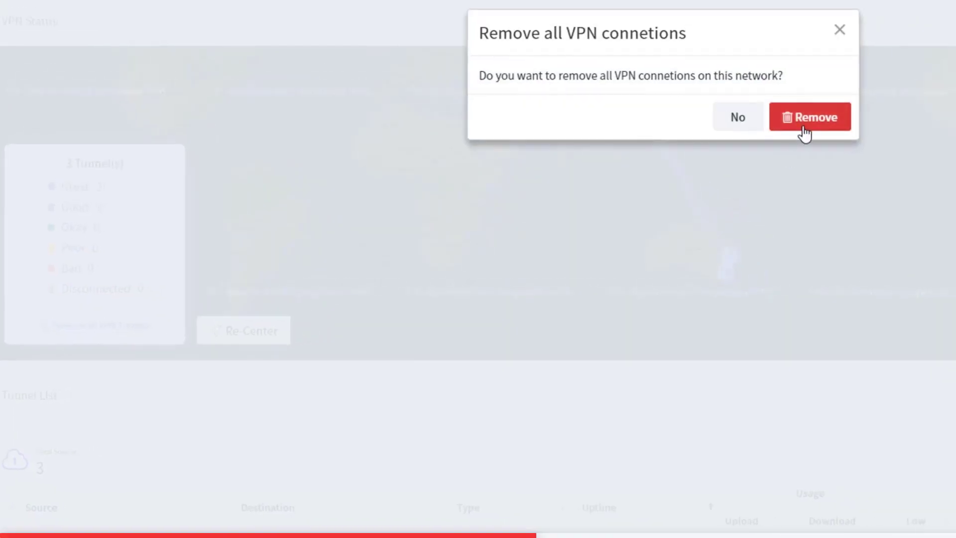
click(804, 127)
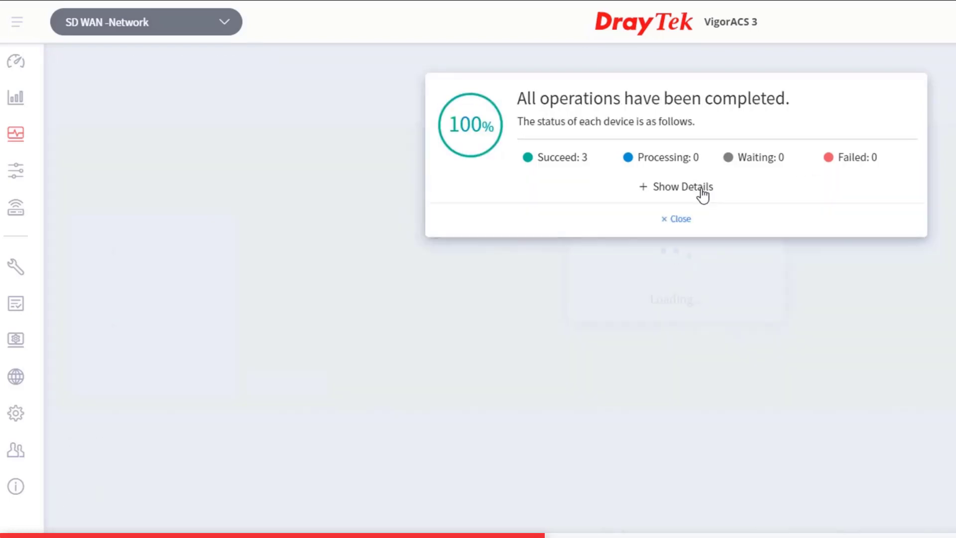
click(697, 188)
click(680, 353)
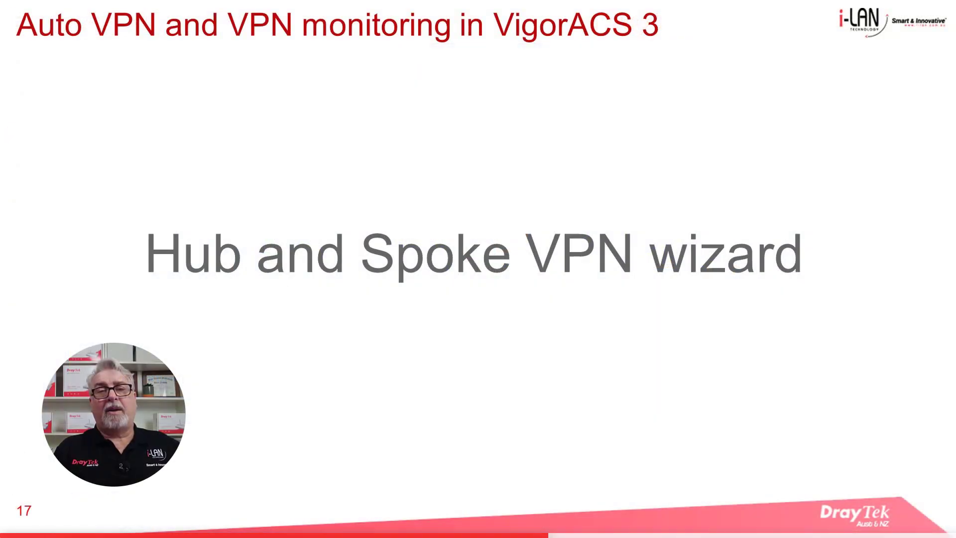
- Advance the presentation from slide 17 to slide 18
key(Right)
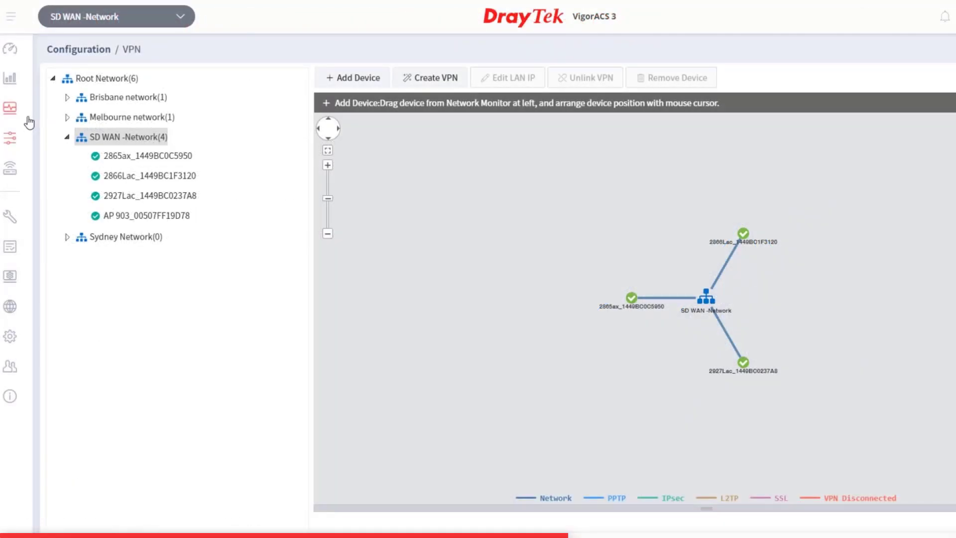
- From Monitoring > VPN for SD WAN -Network, start adding tunnels with Hub and Spoke type
click(22, 114)
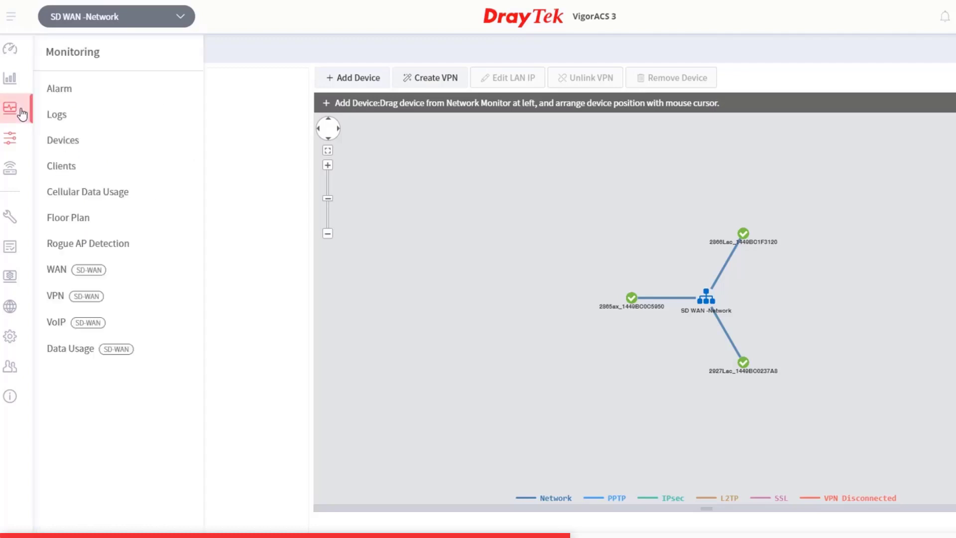
click(100, 298)
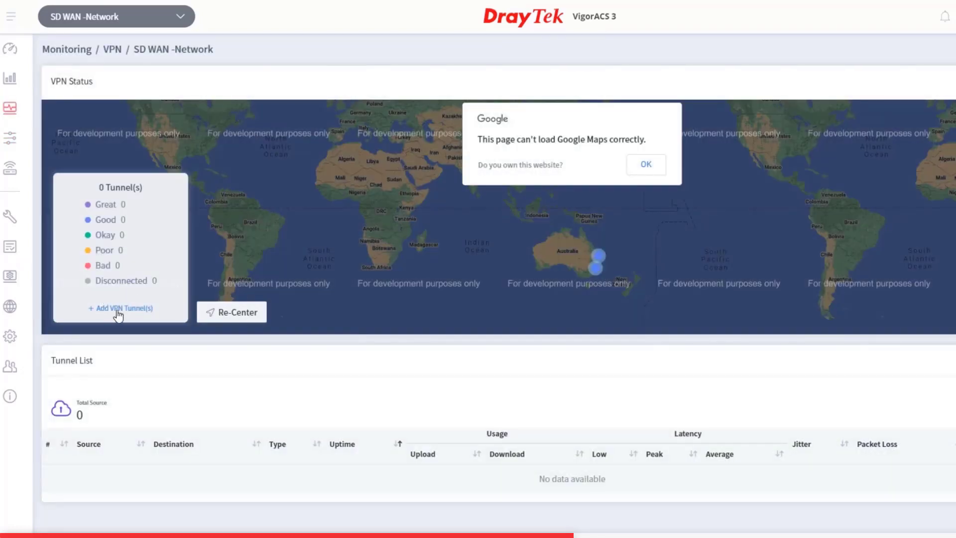
click(118, 308)
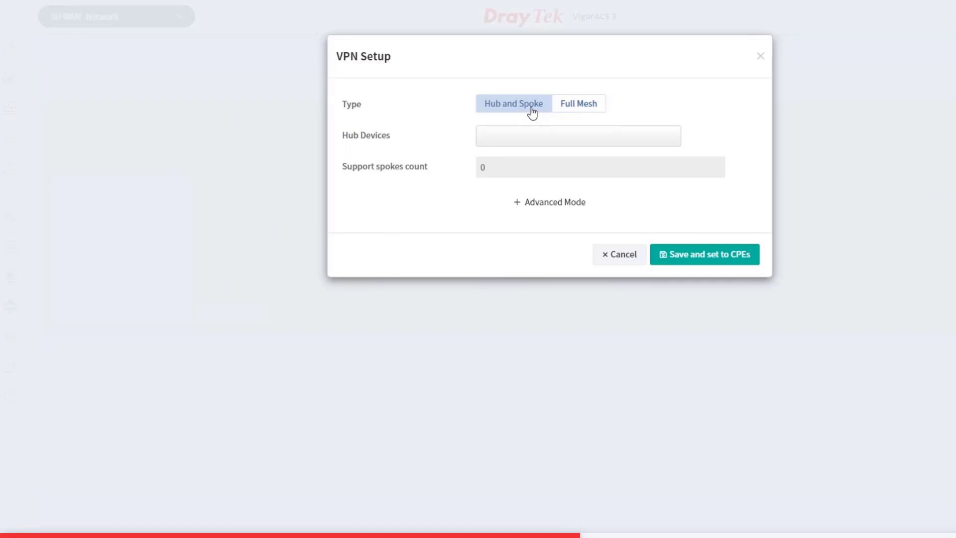
- Set Vigor2927Lac as hub with 2865ax and 2866Lac spokes, WAN1 First and IPsec Tunnel dialing
click(526, 140)
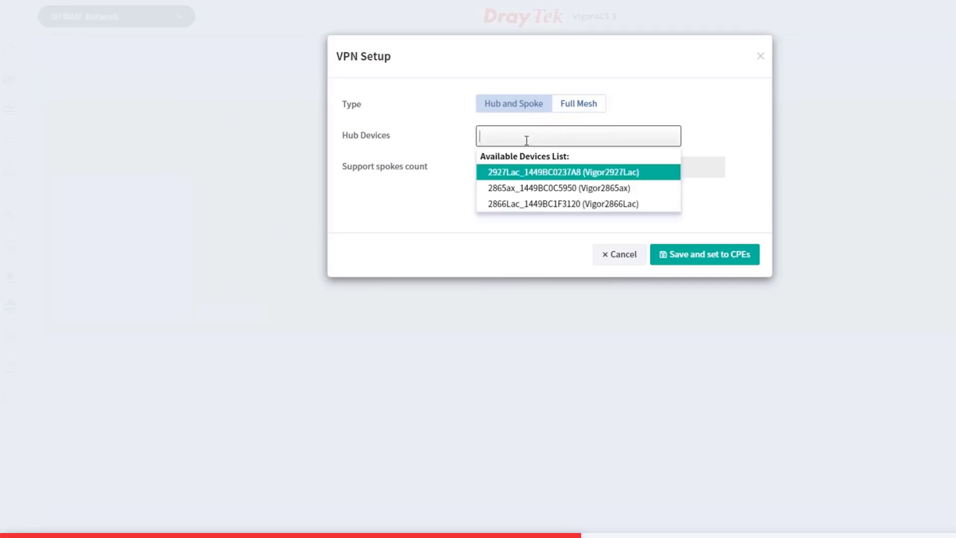
click(518, 174)
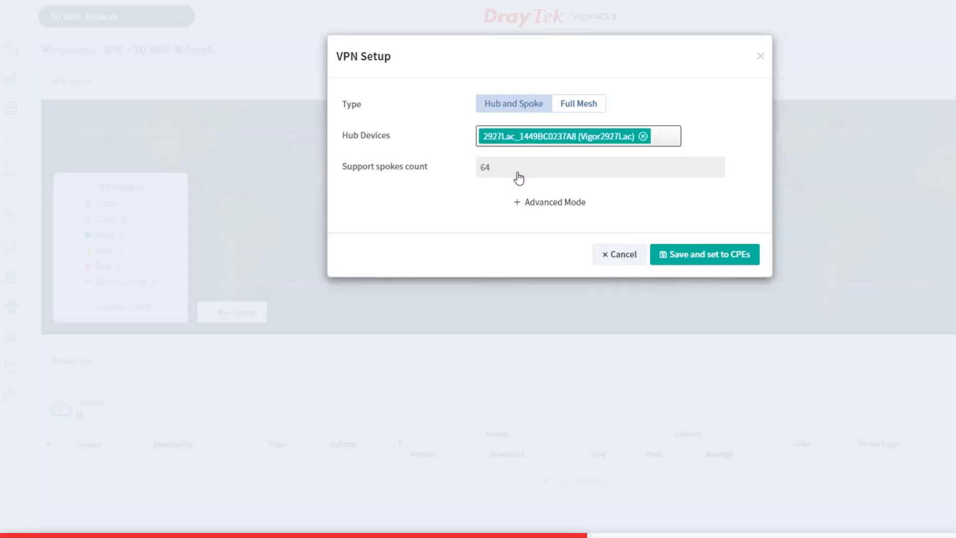
click(518, 203)
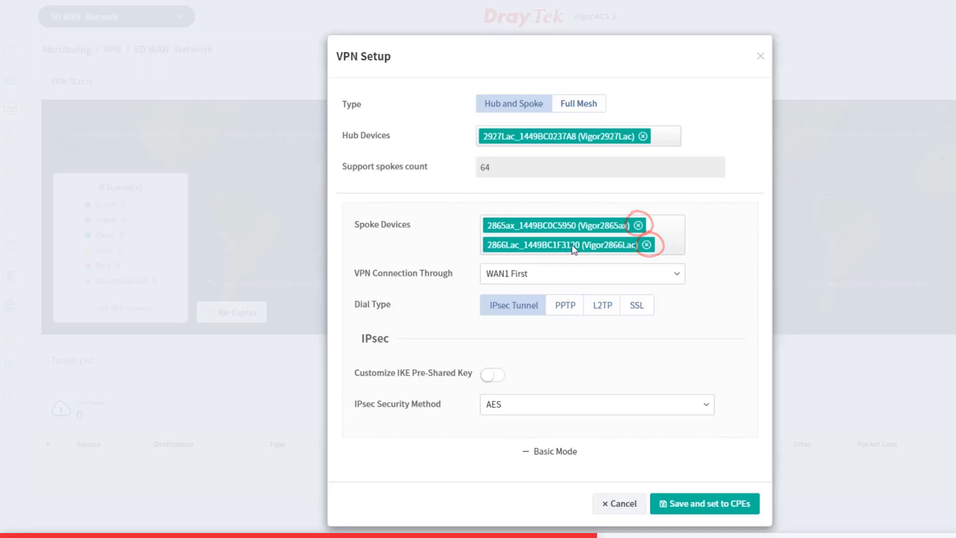
click(587, 274)
click(587, 274)
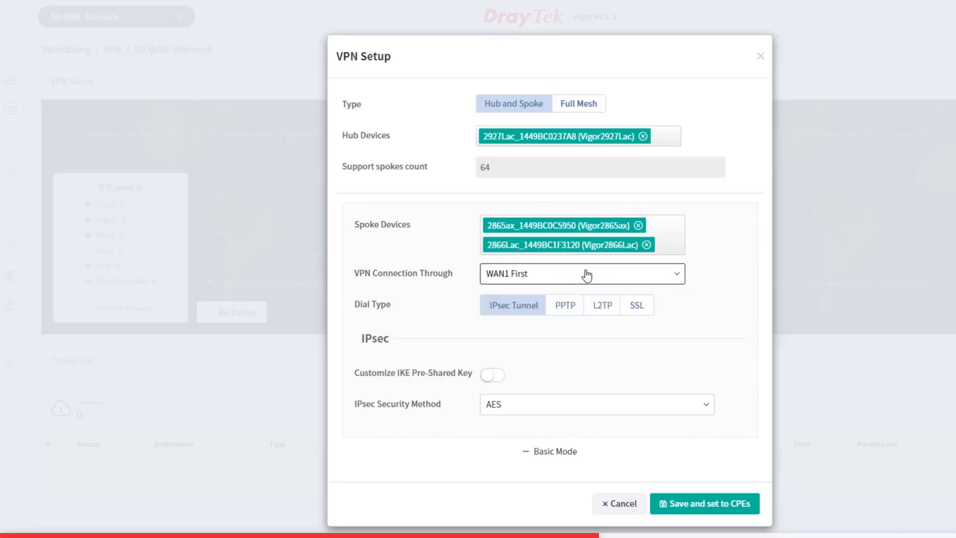
click(568, 305)
click(616, 310)
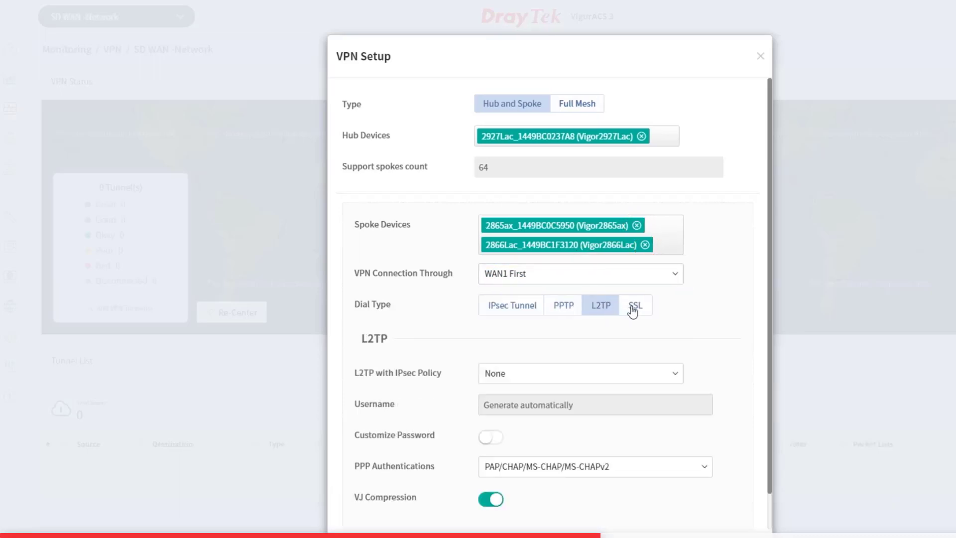
click(498, 305)
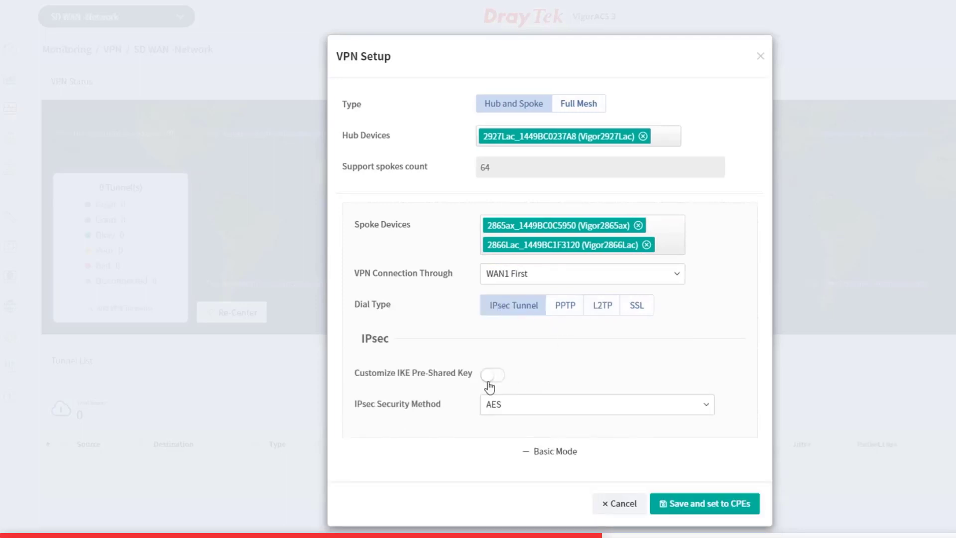
- Push the hub-and-spoke setup to the routers and close the finished progress report
click(682, 505)
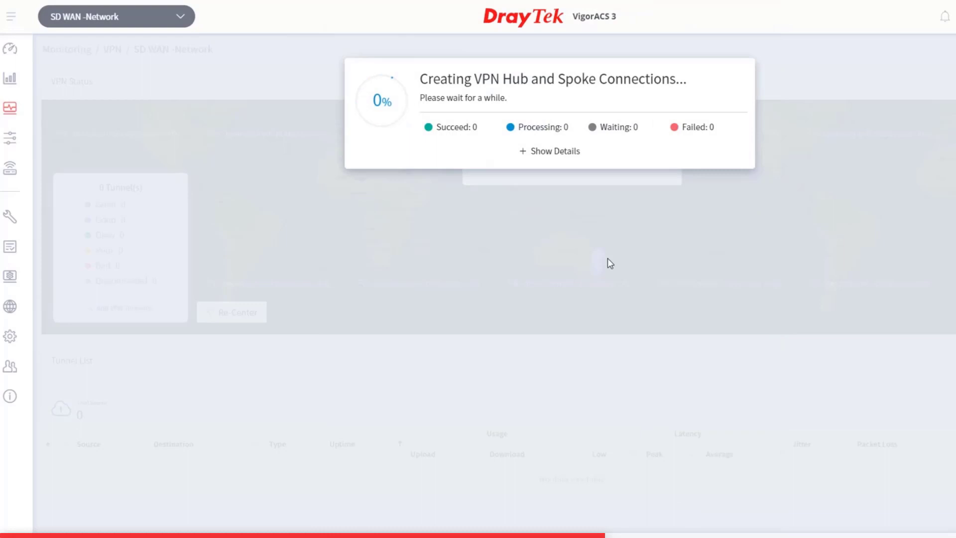
click(557, 151)
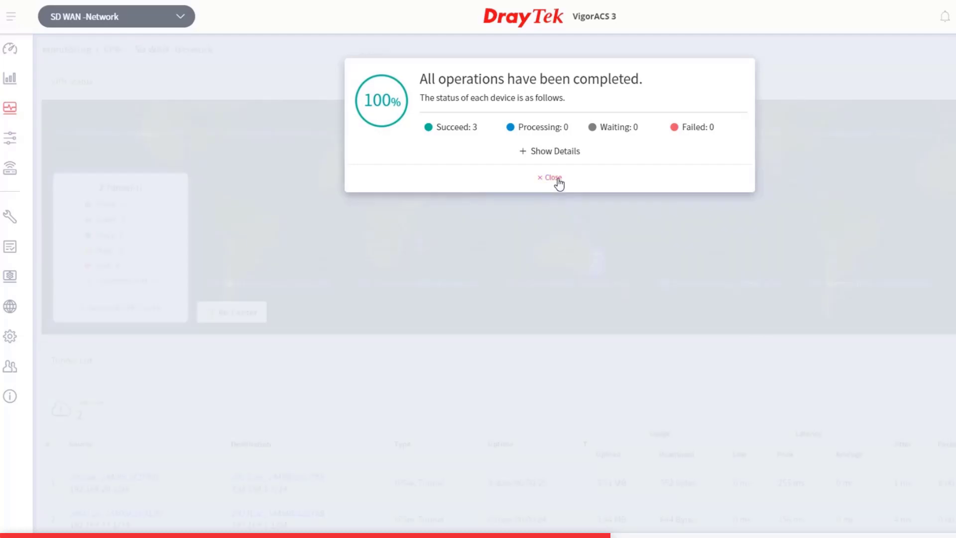
click(558, 177)
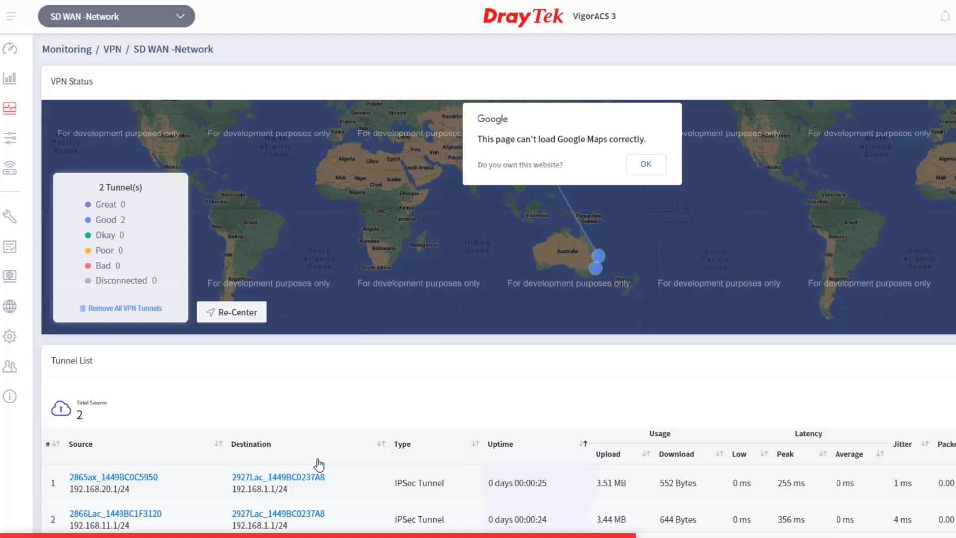
- Open the 2865ax router's LAN-to-LAN profile 1 and scroll to its Dial-Out Settings
click(137, 477)
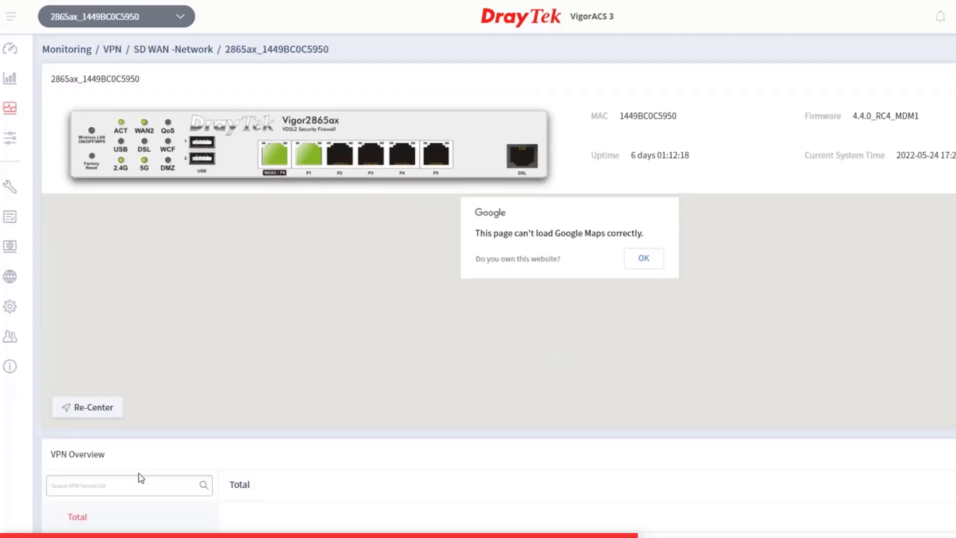
click(643, 257)
click(10, 138)
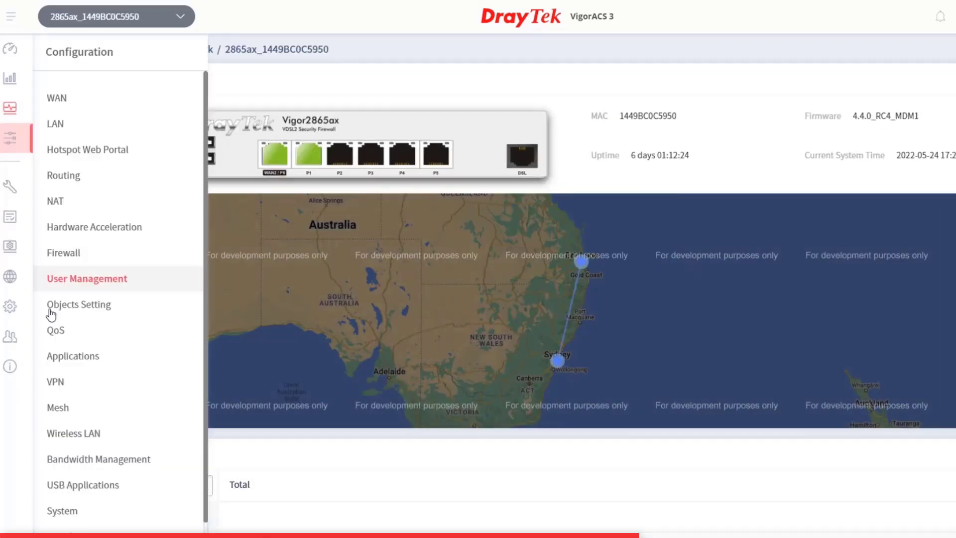
click(54, 381)
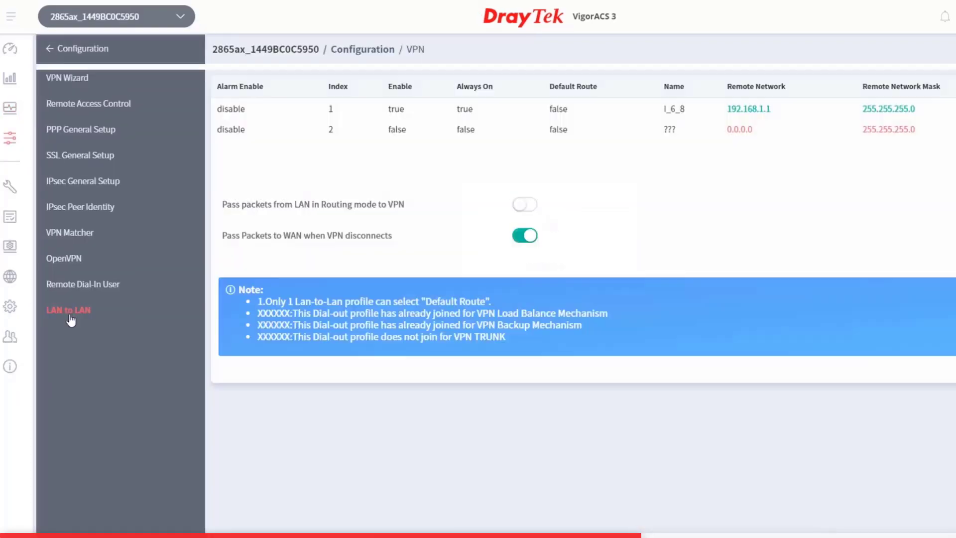
click(911, 110)
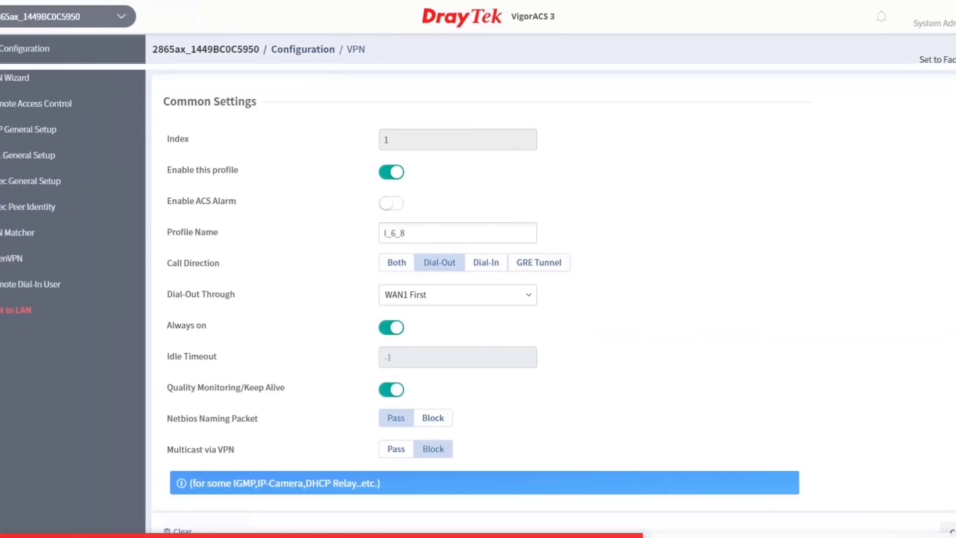
scroll(648, 278, down, 3)
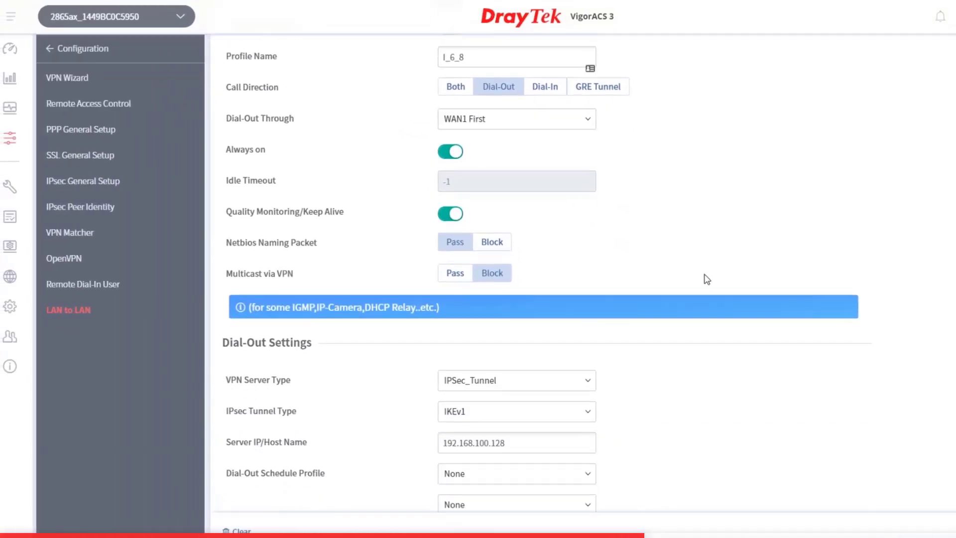
scroll(707, 279, down, 3)
scroll(707, 279, down, 3)
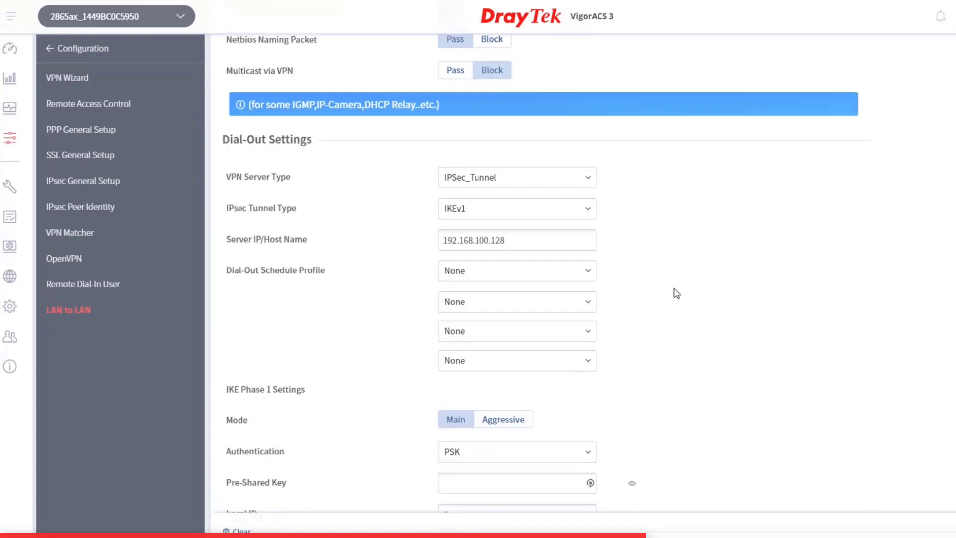